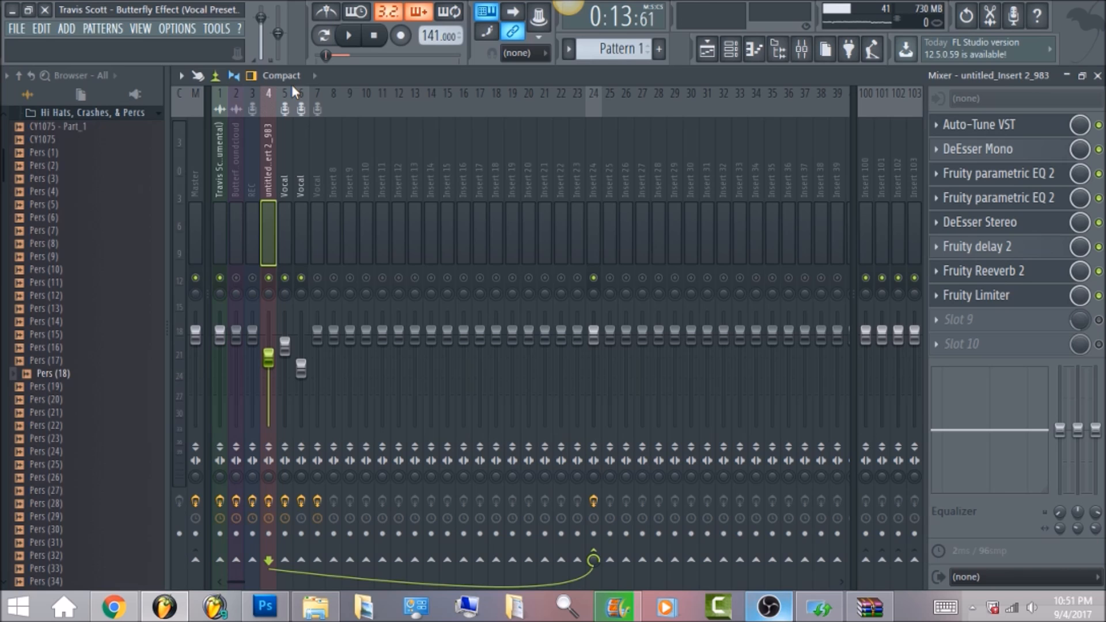
Step: Review the effect chains on the Master and the instrumental mixer tracks
left_click(197, 167)
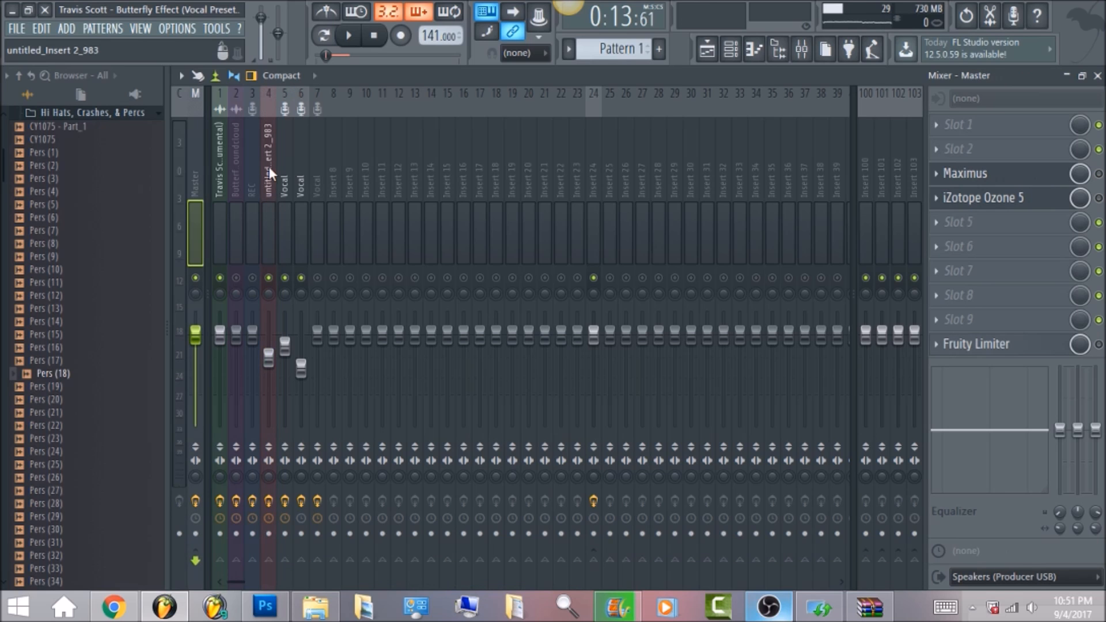
left_click(219, 253)
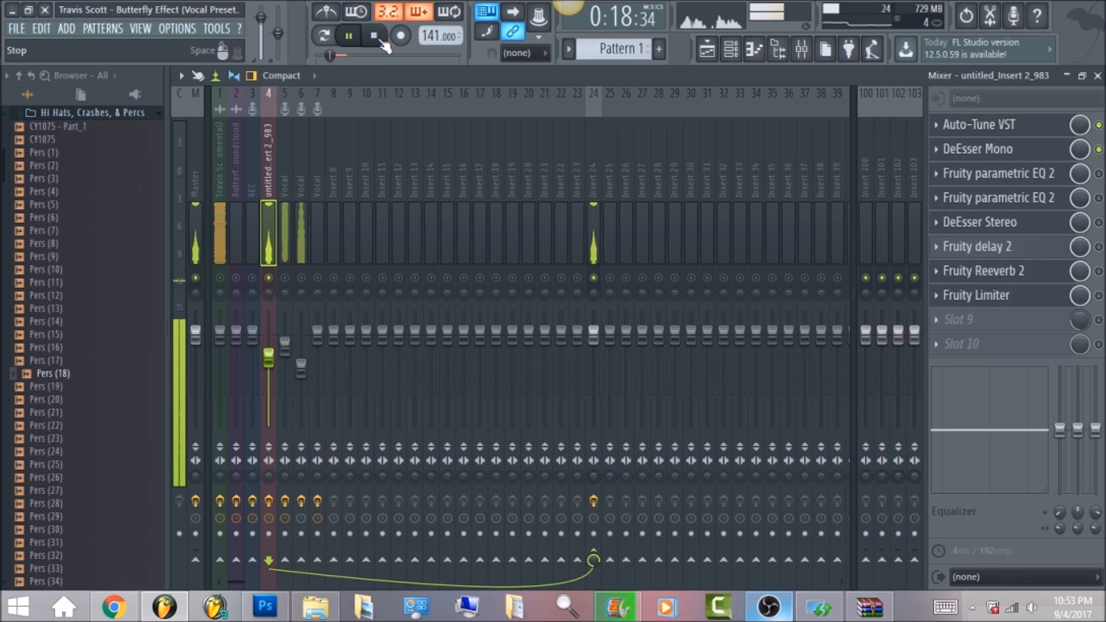
Step: Play the soloed untitled_Insert 2_983 vocal to hear its DeEsser Stereo, and close its Fruity Limiter after reviewing it
left_click(379, 38)
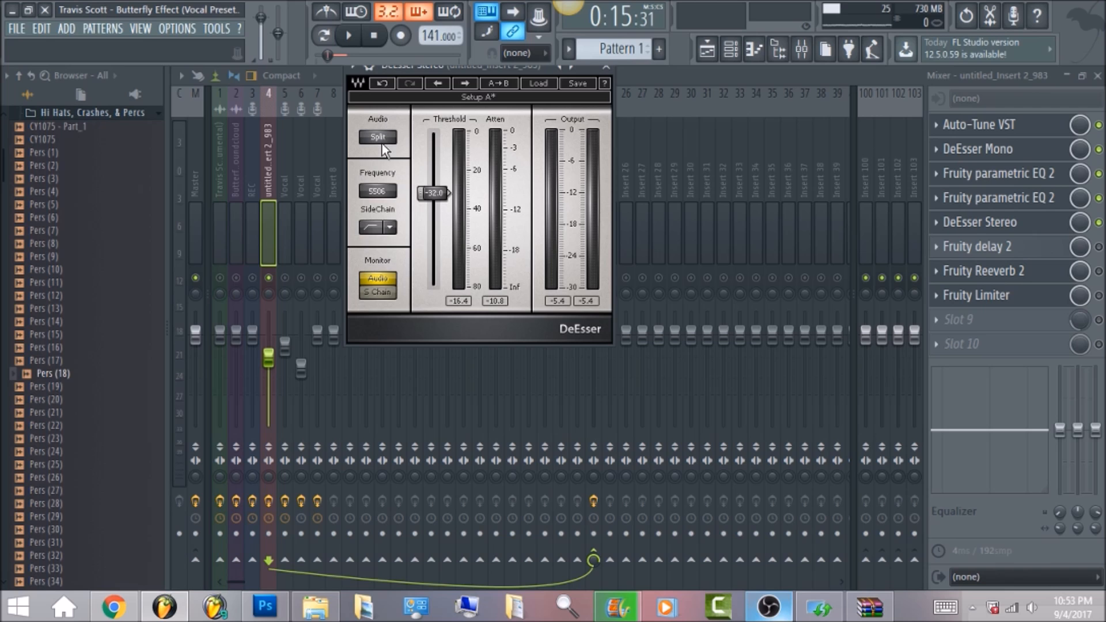
left_click(348, 35)
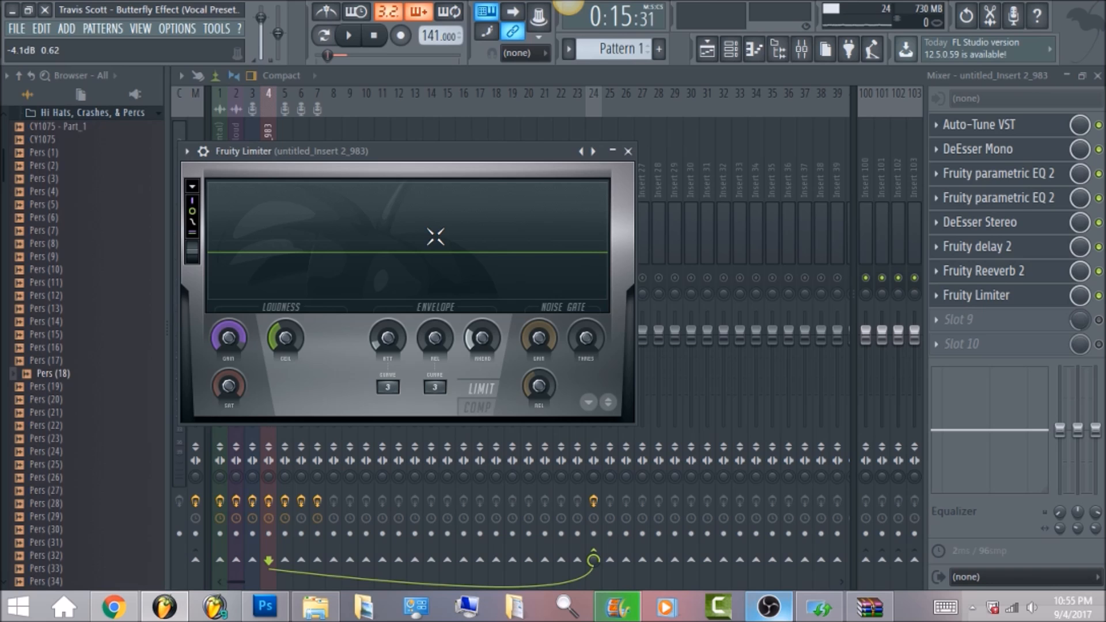
key("Escape")
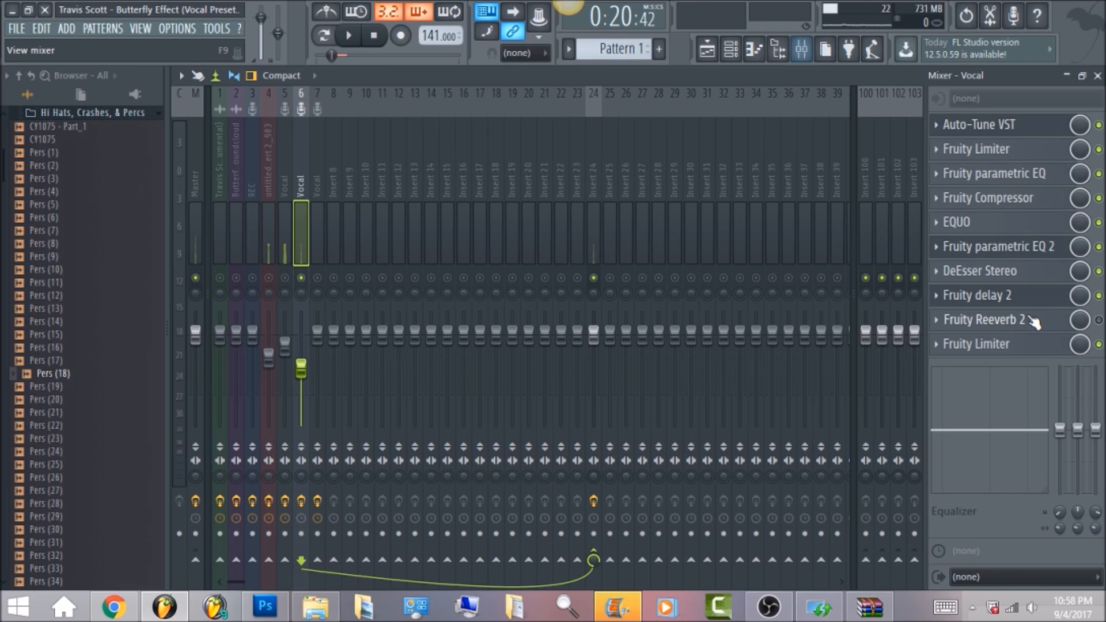
Step: Open Fruity delay 2 on the Vocal track 6 and play a short passage to hear the delay
left_click(1002, 296)
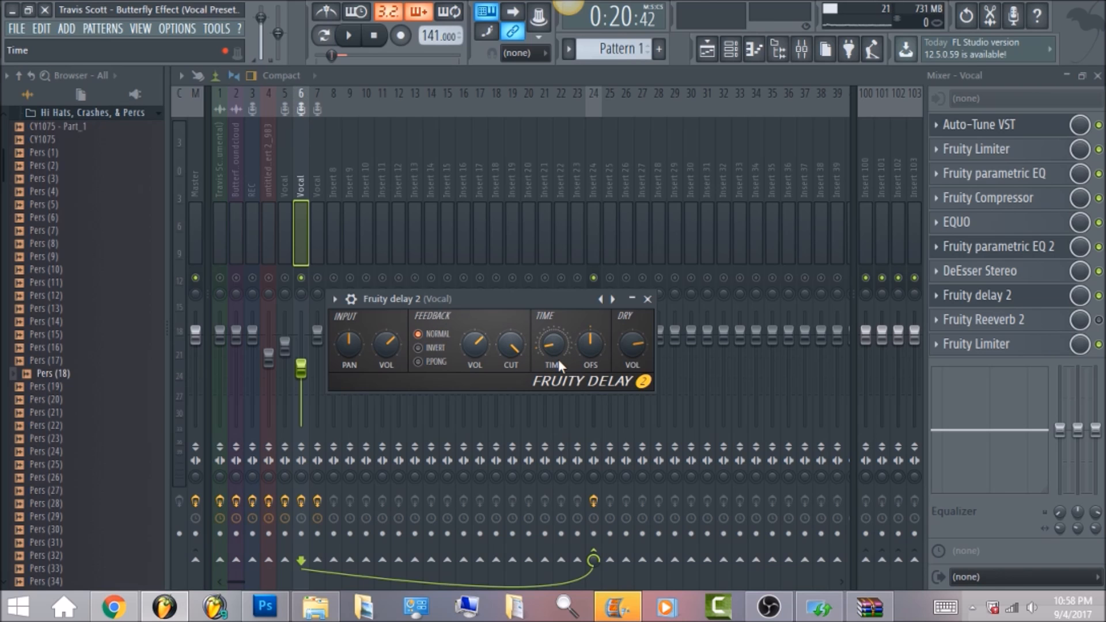
key("space")
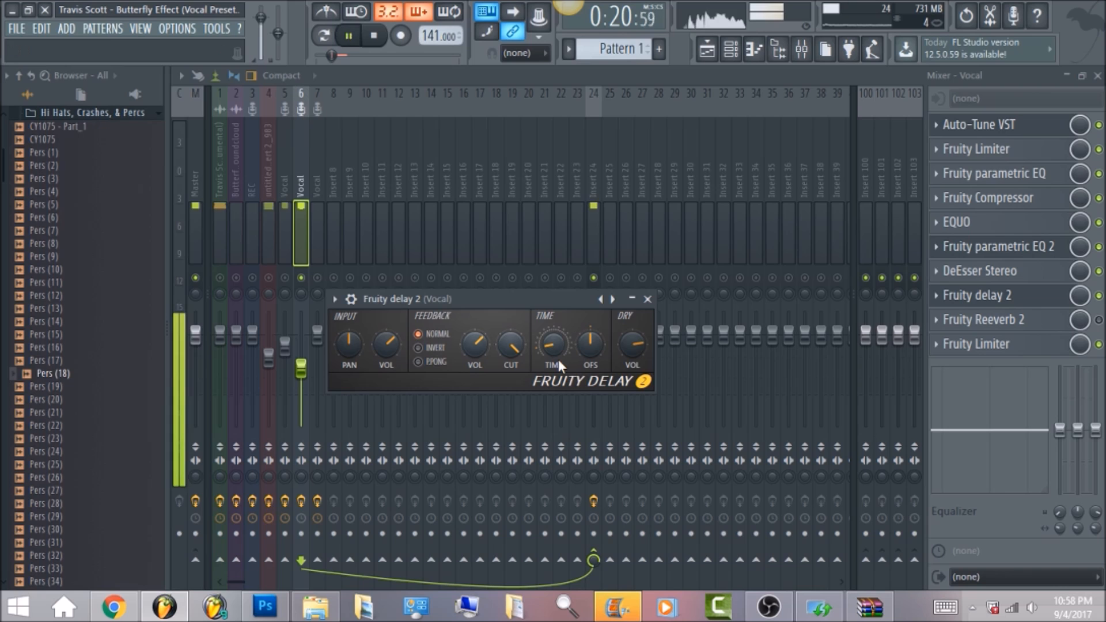
key("space")
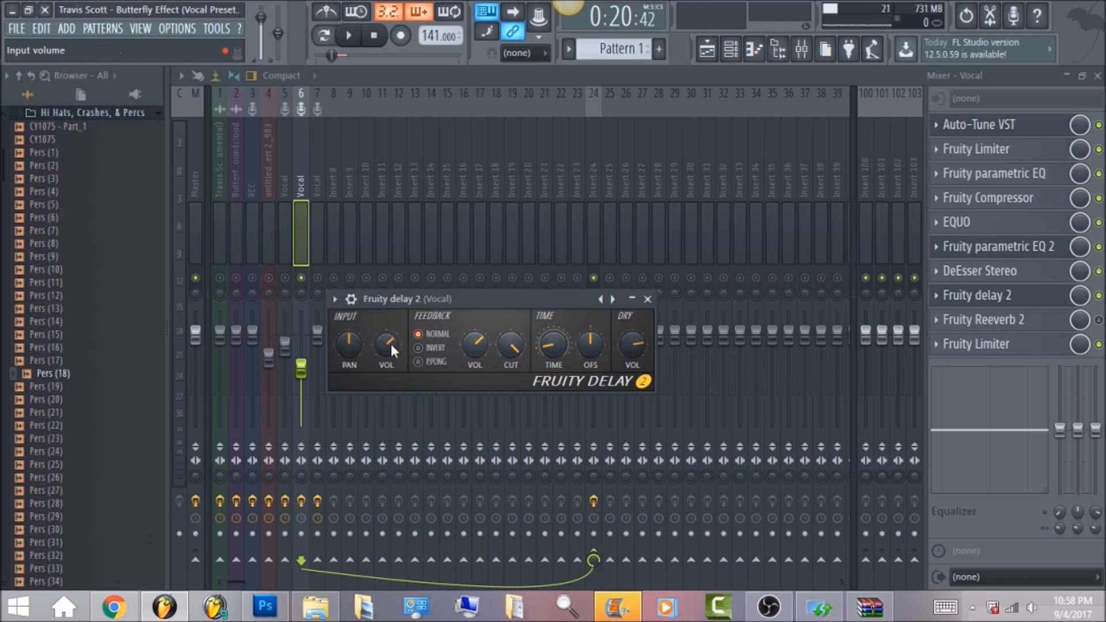
Step: Unmute Vocal track 5 and the untitled_Insert 2_983 track to hear all vocal layers together during playback
left_click(353, 37)
left_click(285, 278)
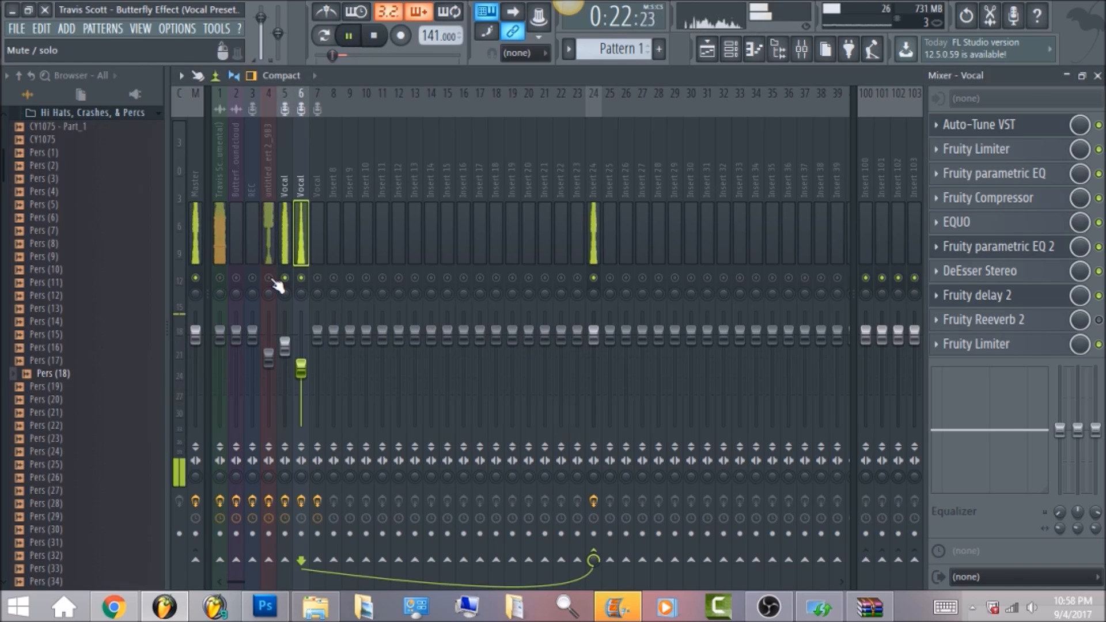
left_click(269, 279)
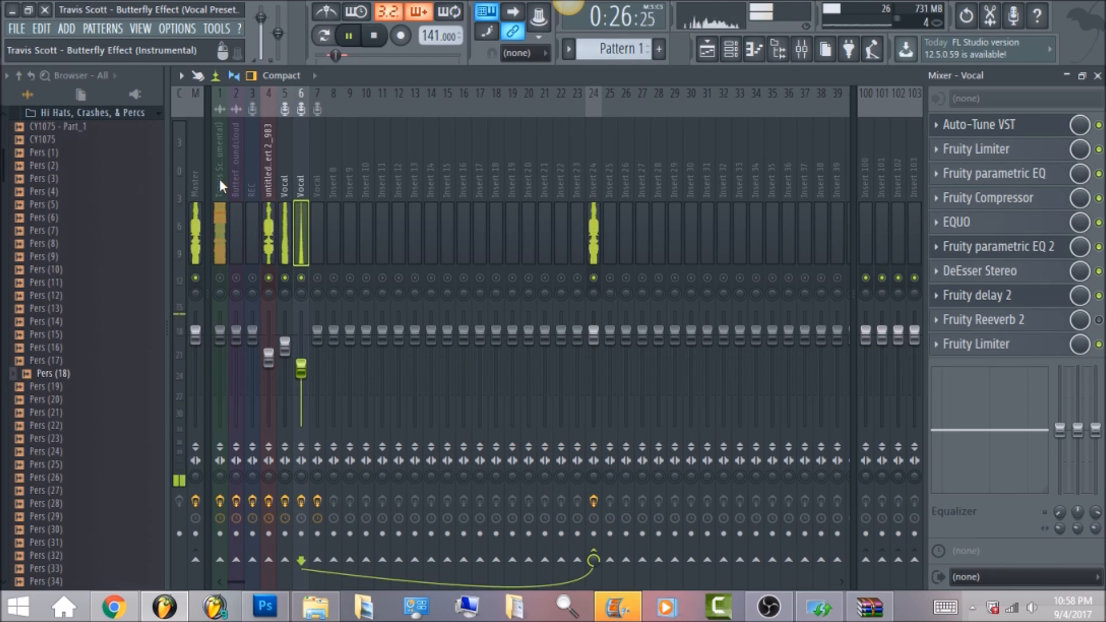
key("space")
Step: Open Maximus on the instrumental track and examine its high, mid and low bands while playing the mix
left_click(225, 221)
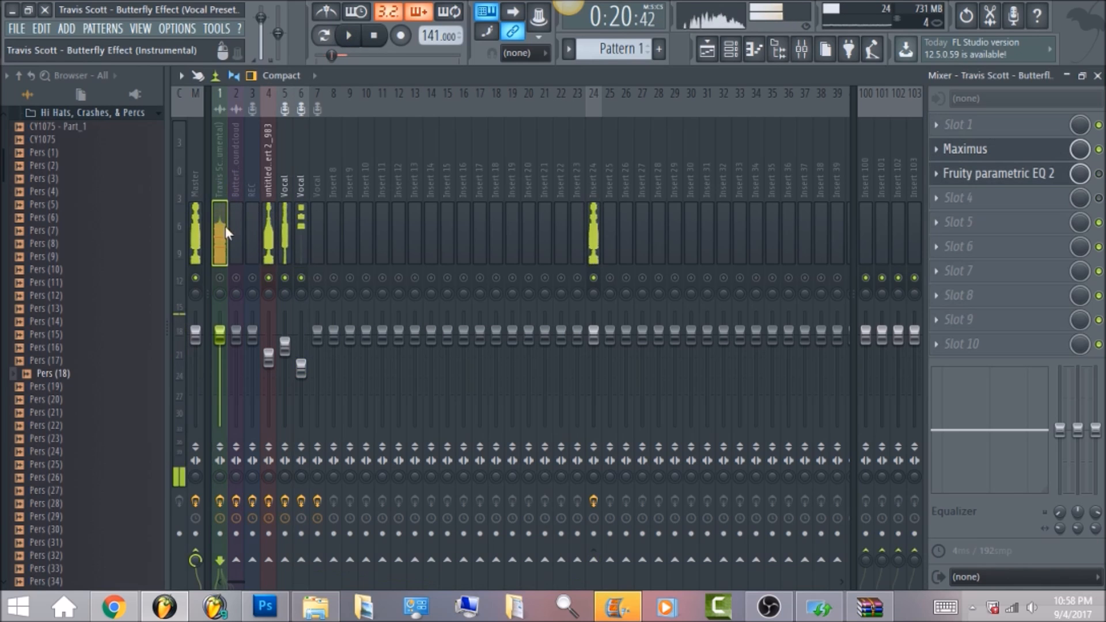
left_click(977, 158)
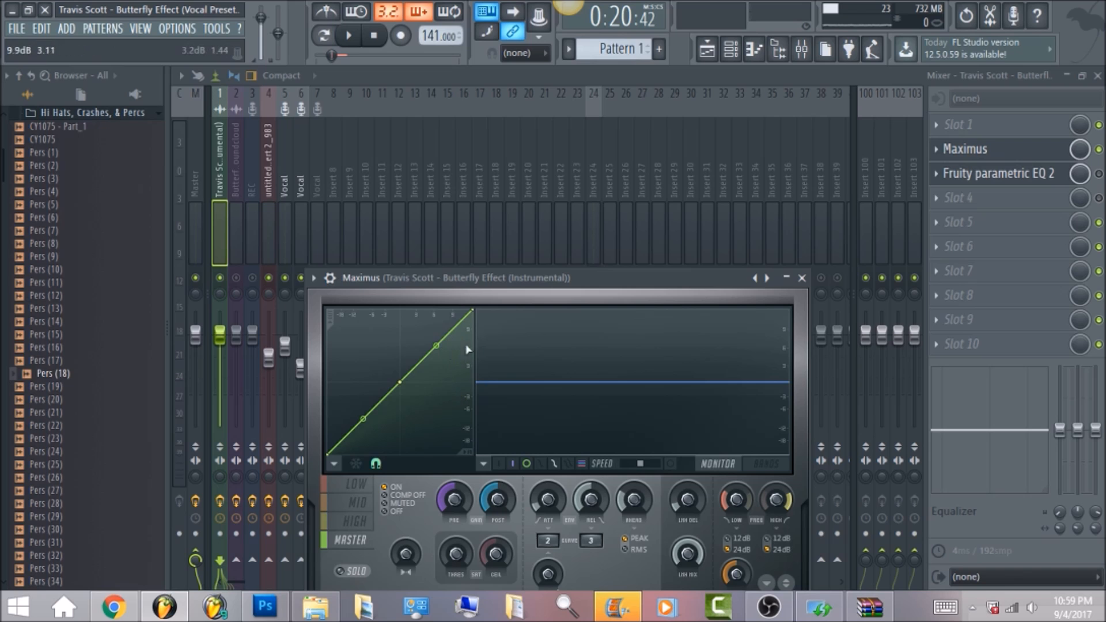
left_click(354, 521)
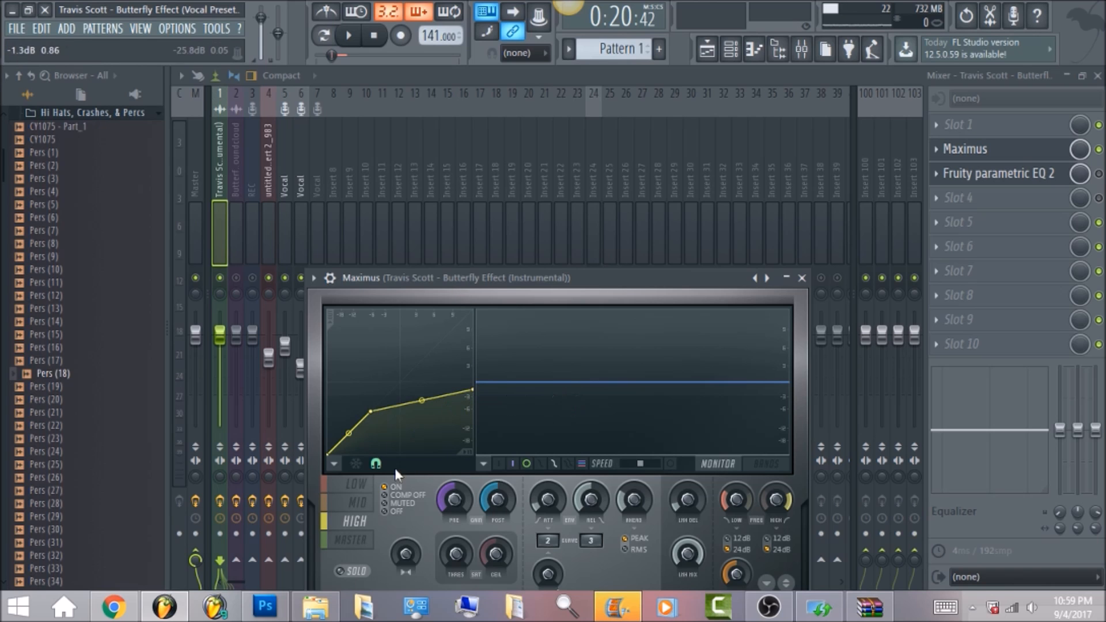
left_click(349, 36)
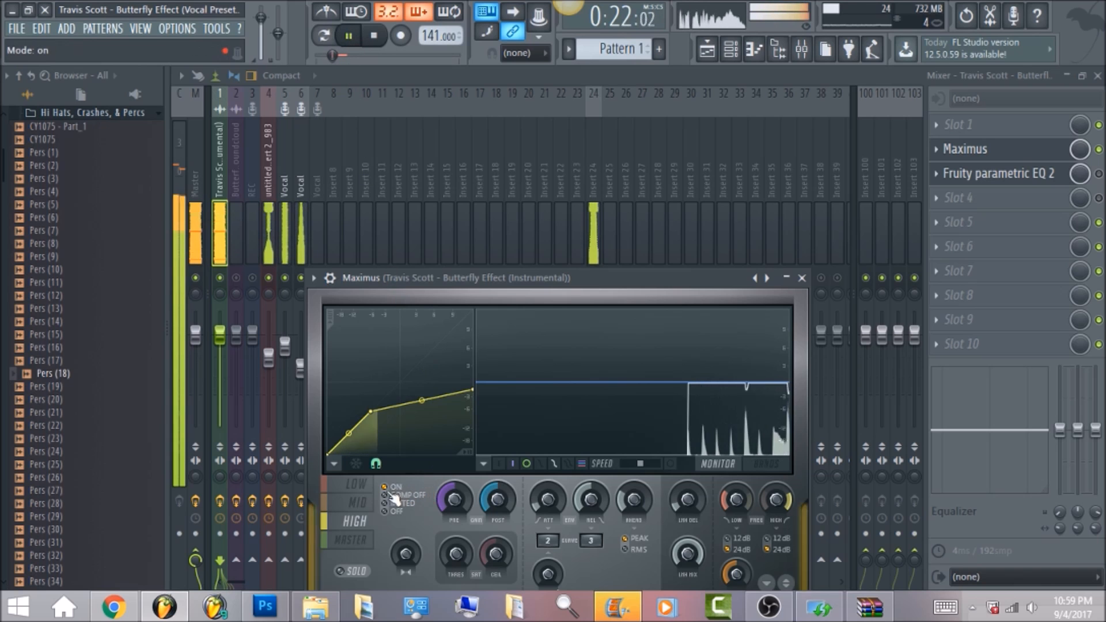
left_click(359, 503)
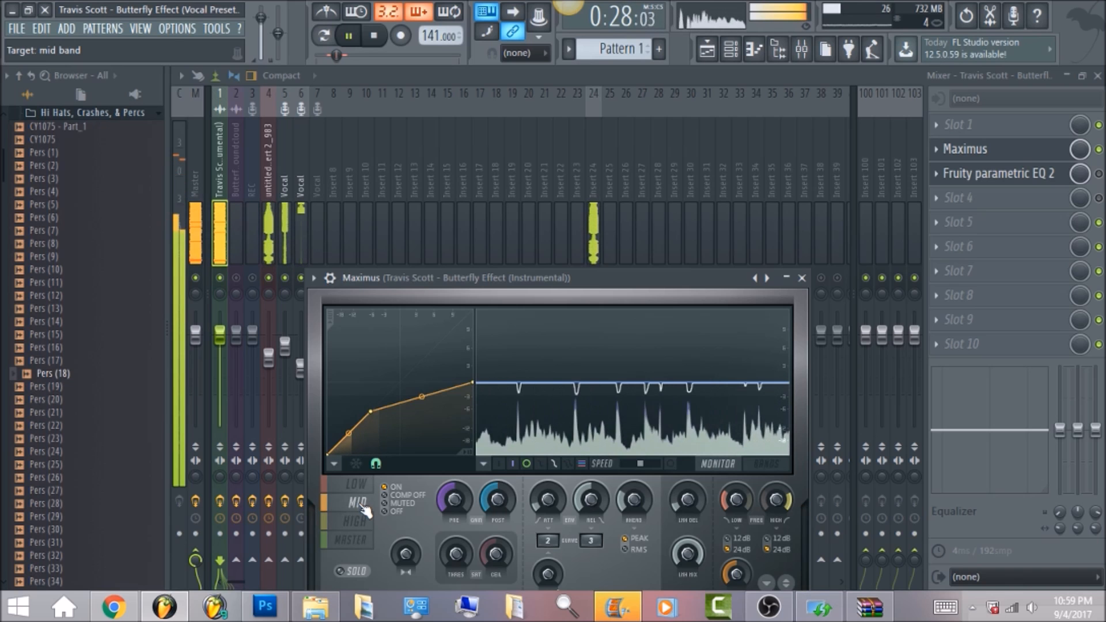
left_click(357, 485)
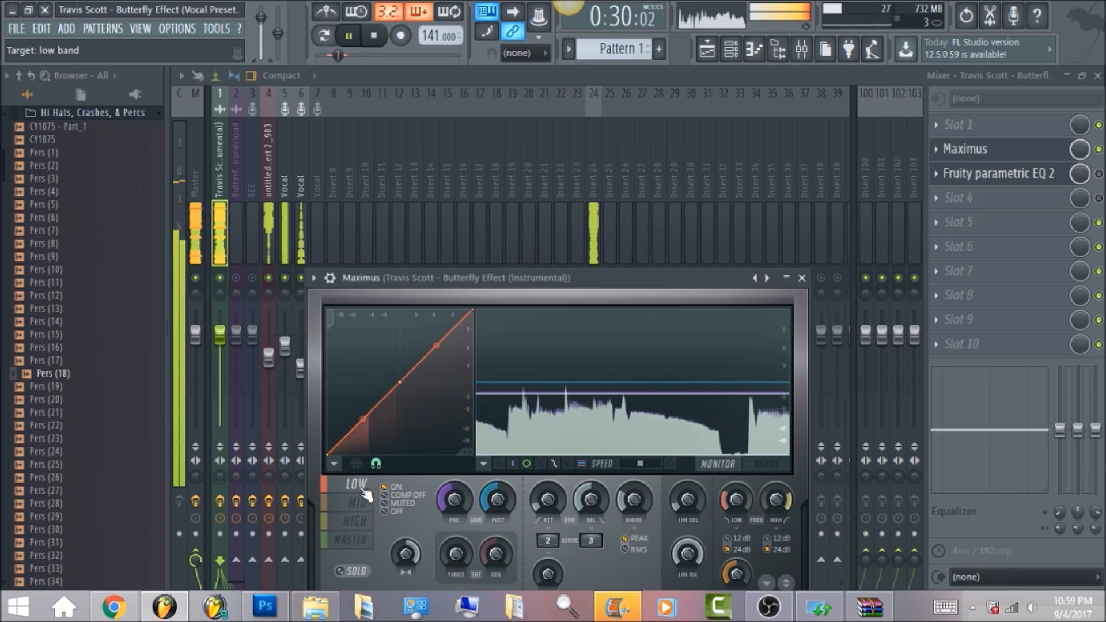
left_click(374, 35)
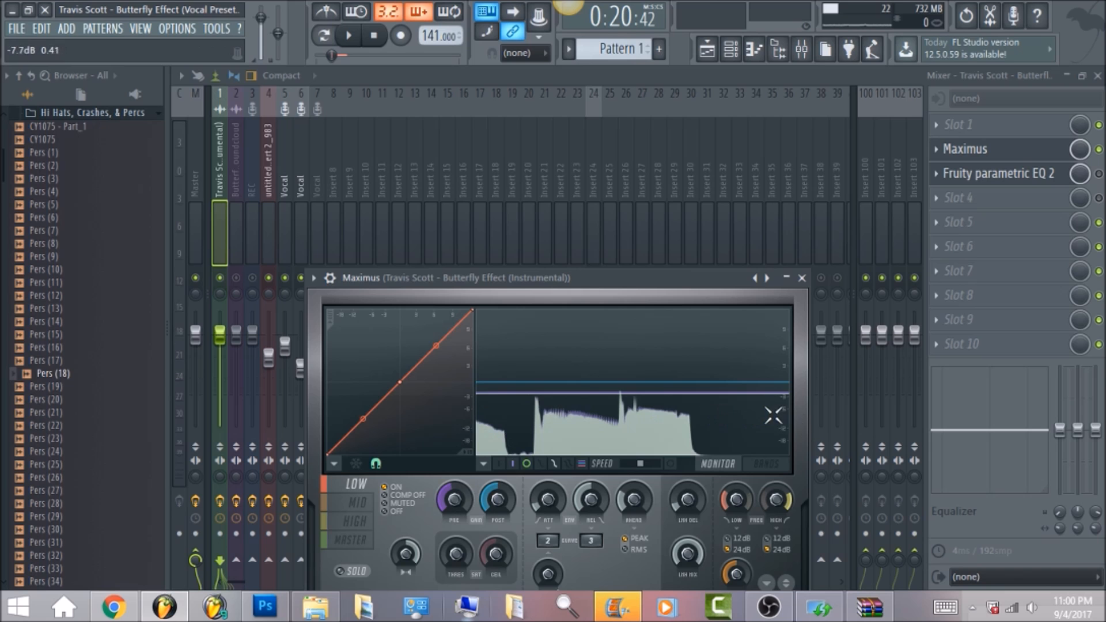
left_click(348, 36)
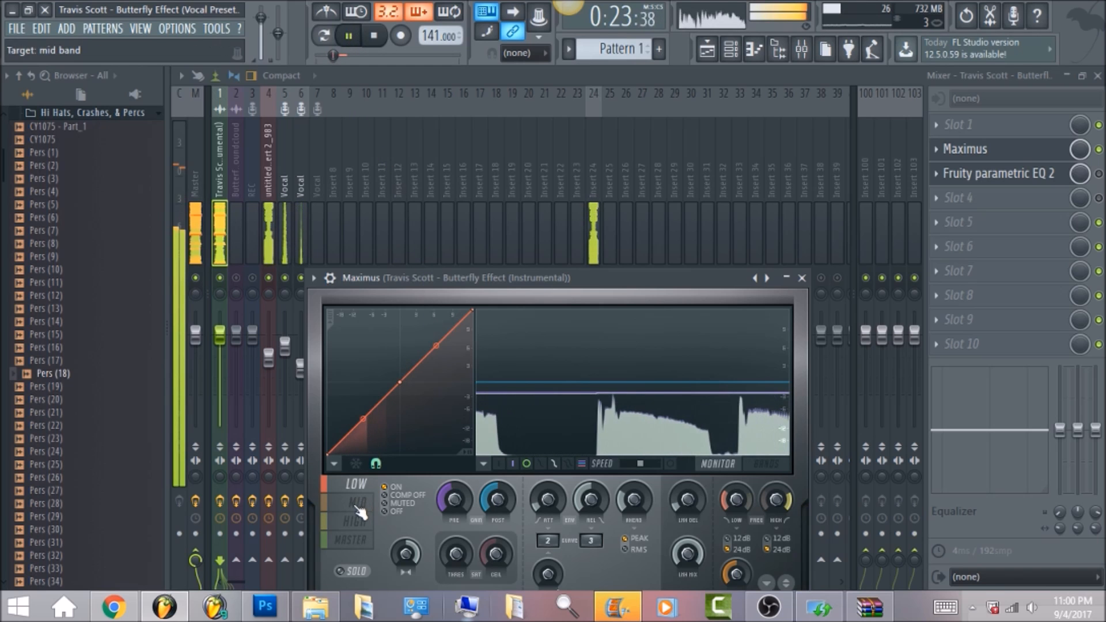
left_click(374, 36)
Step: Enable Maximus on the Master track and review its mid, low, master and high bands, playing the mix to hear the compression
left_click(198, 171)
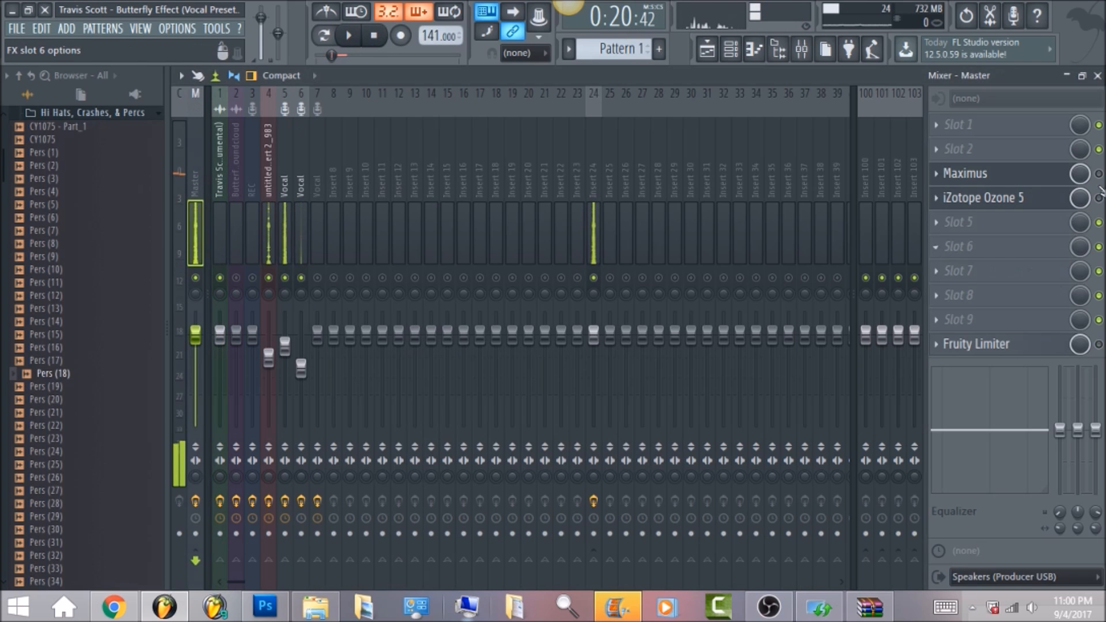
left_click(1015, 175)
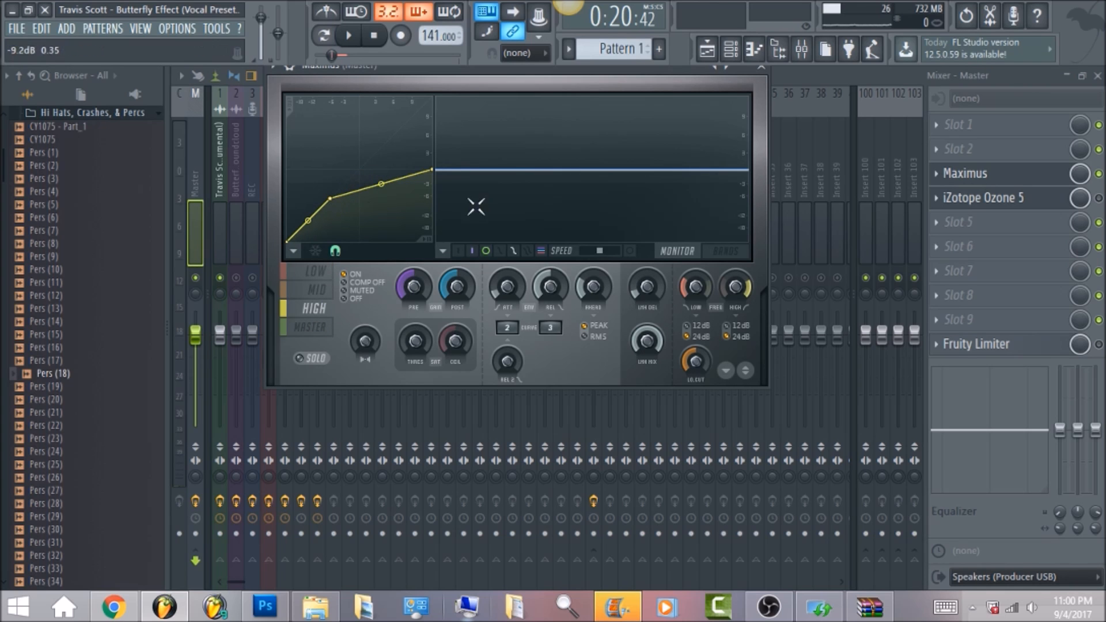
left_click(318, 291)
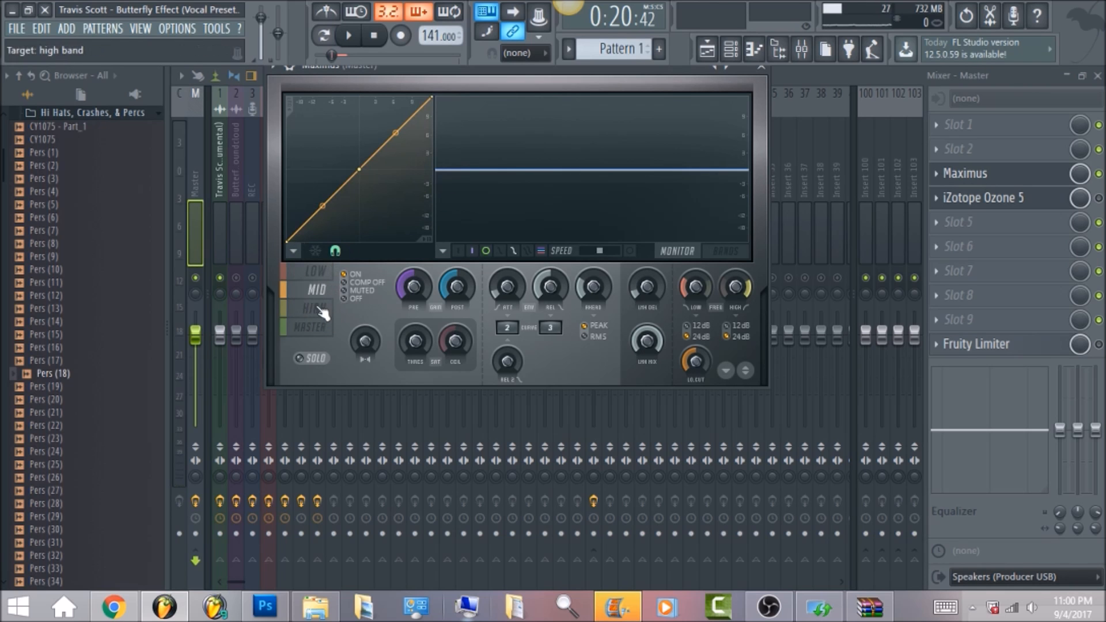
left_click(316, 273)
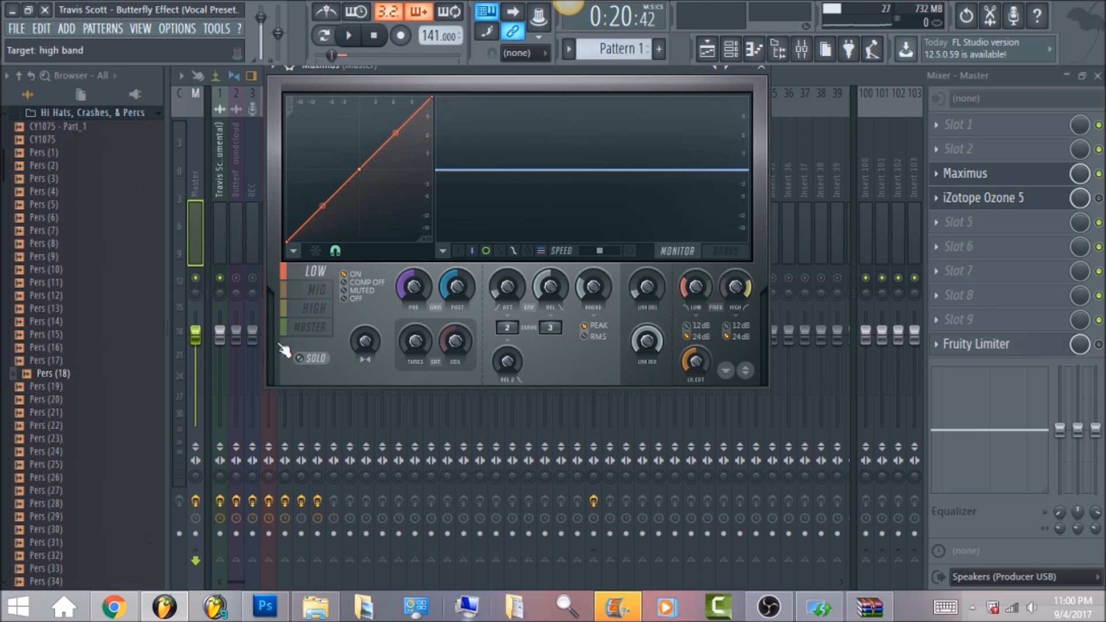
left_click(310, 326)
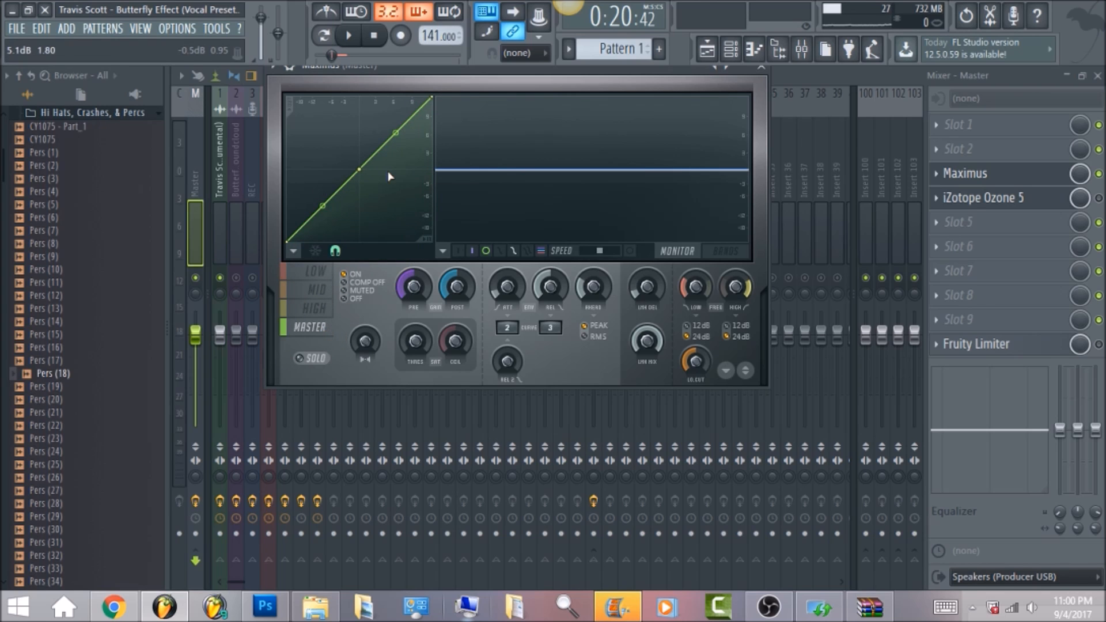
left_click(349, 36)
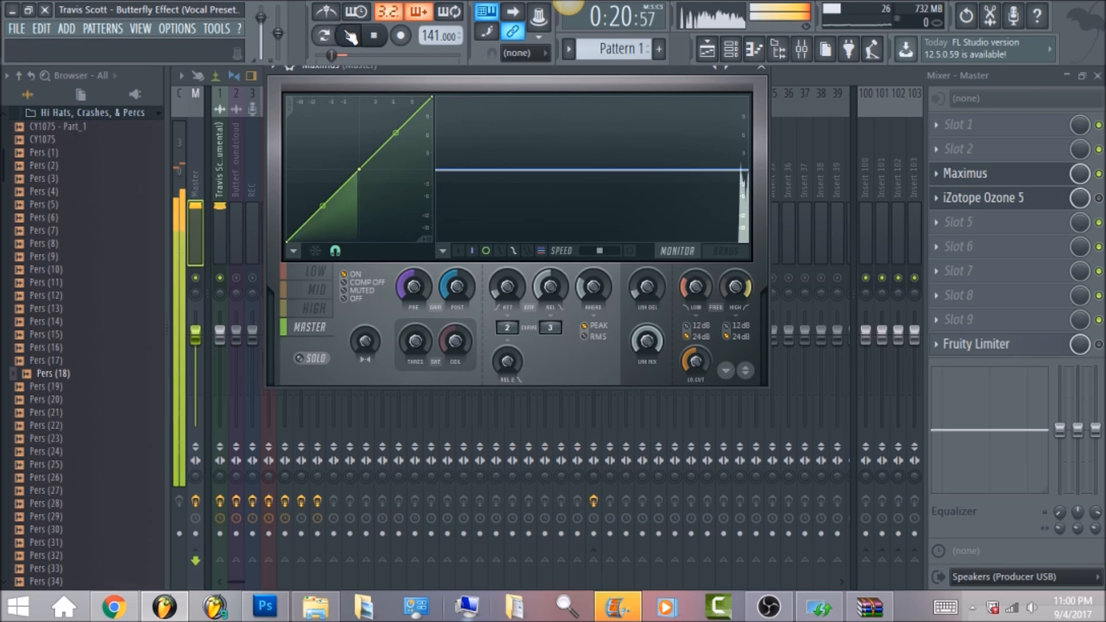
left_click(313, 309)
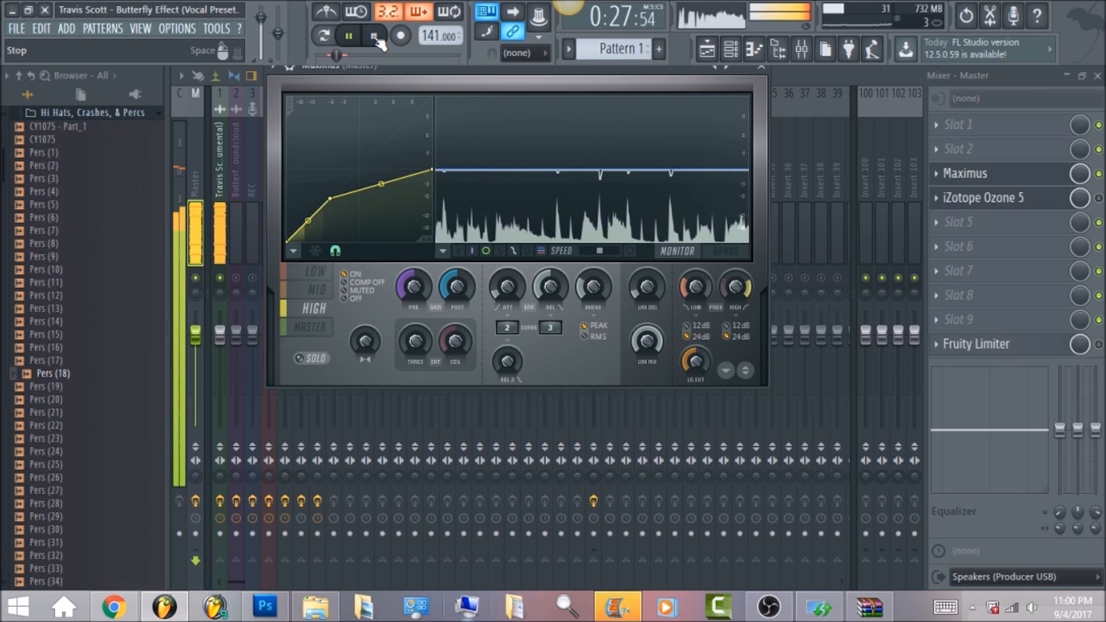
key("space")
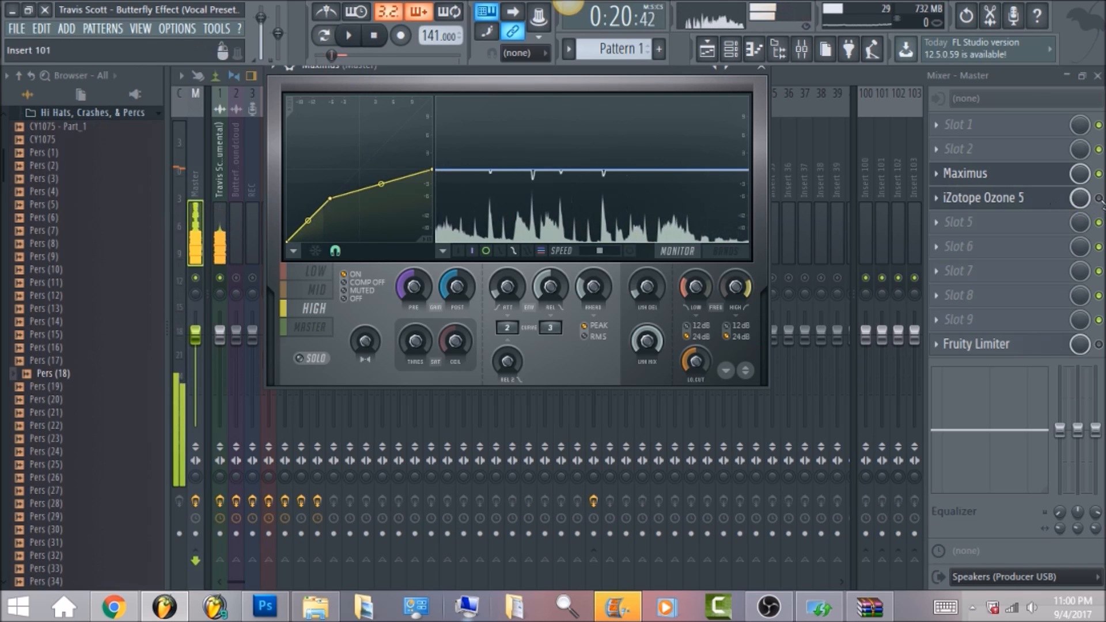
Step: Enable iZotope Ozone 5 on the Master track and set band 8 of its post equalizer to a brickwall lowpass
key("Escape")
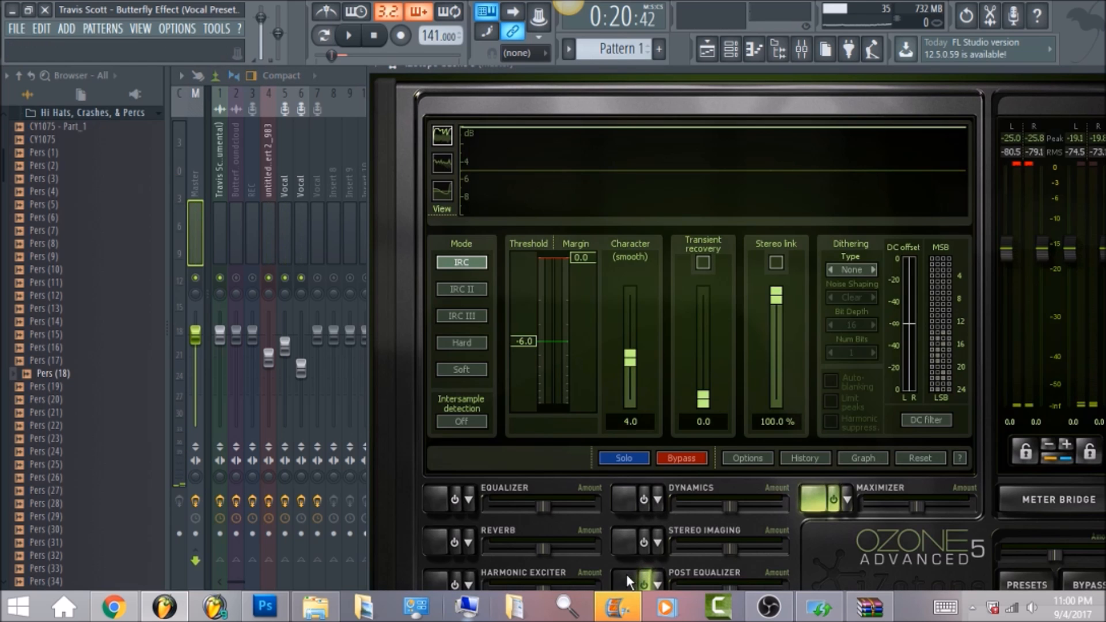
left_click(627, 576)
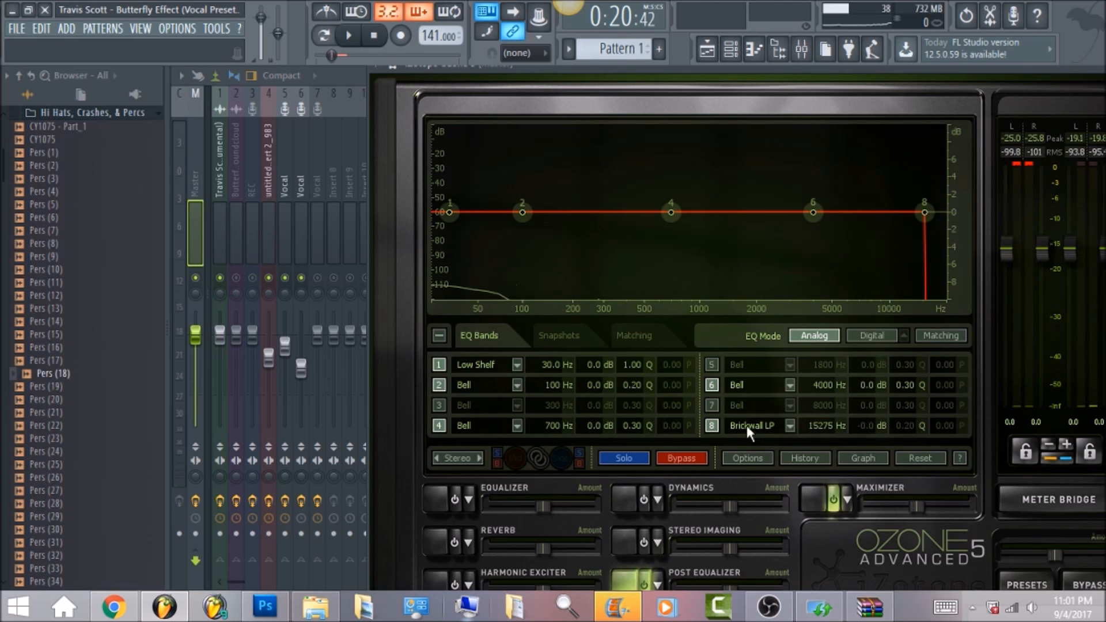
left_click(790, 427)
mouse_move(773, 476)
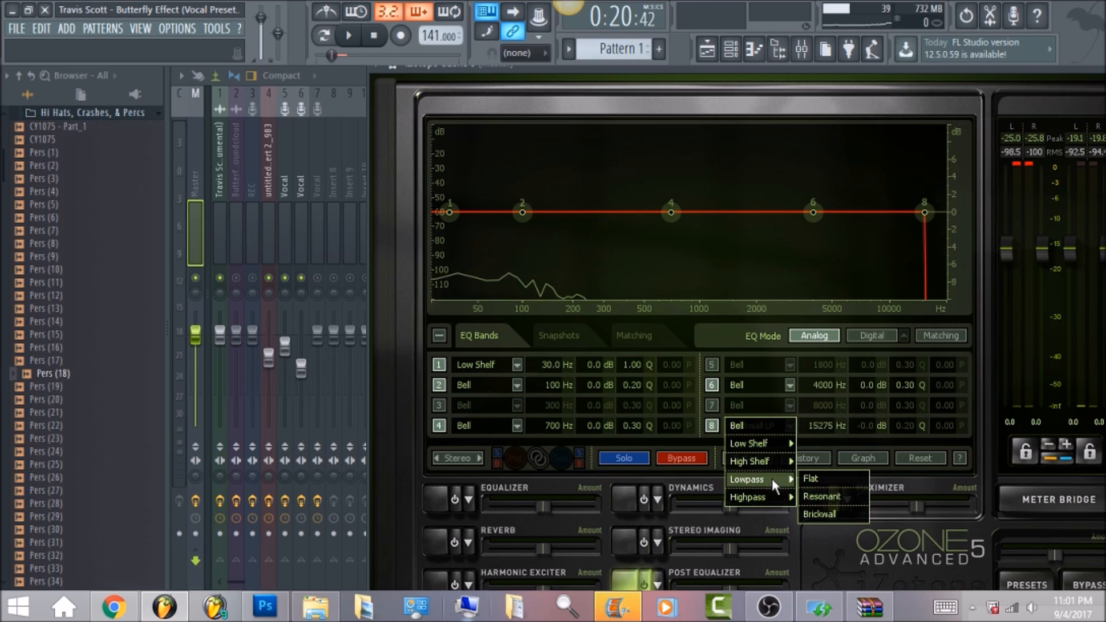
left_click(833, 514)
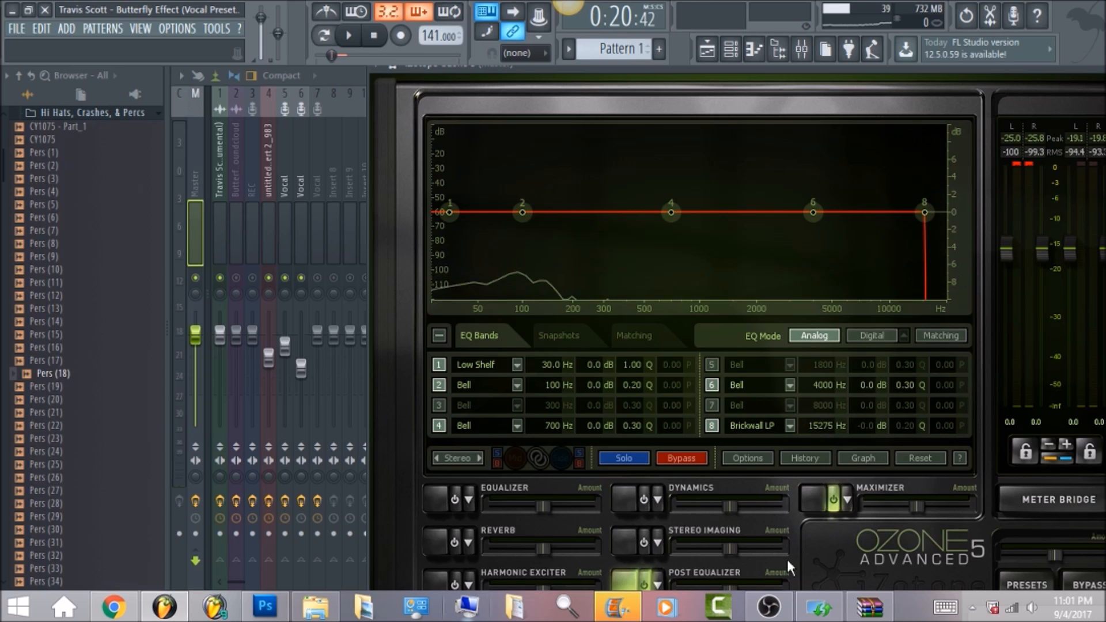
Step: Examine Ozone's Maximizer settings and the module order in its filter graph
left_click(811, 496)
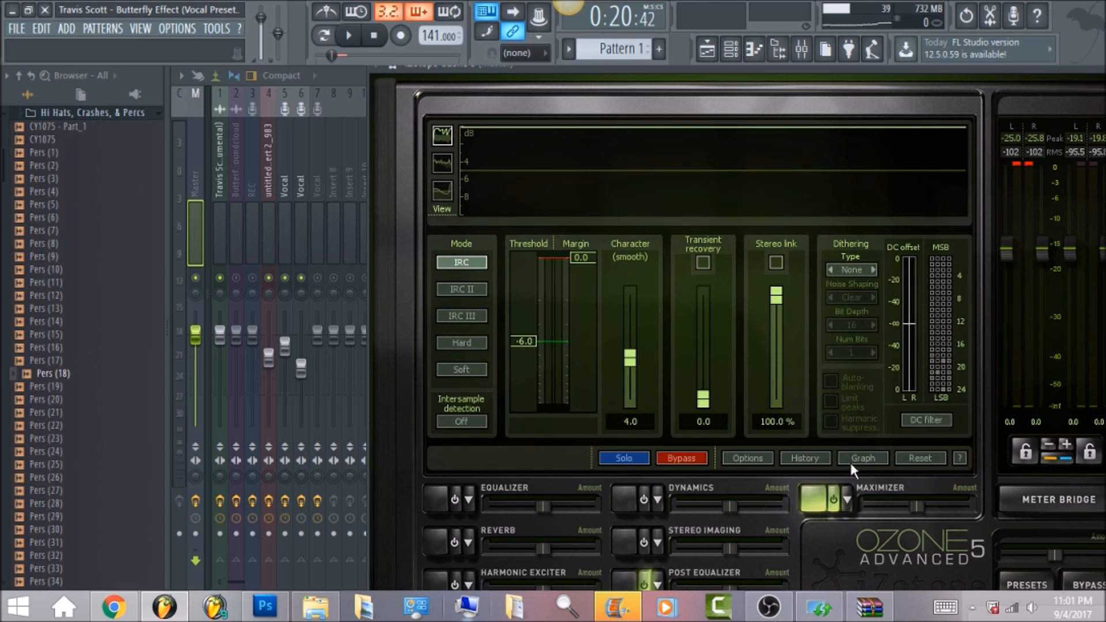
left_click(852, 465)
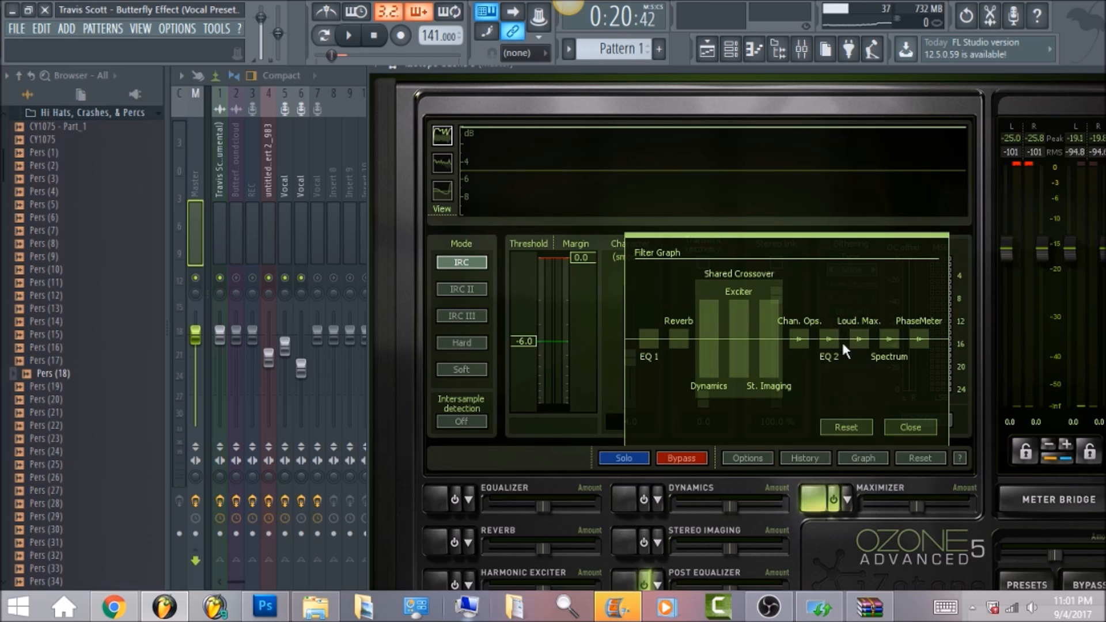
left_click(911, 427)
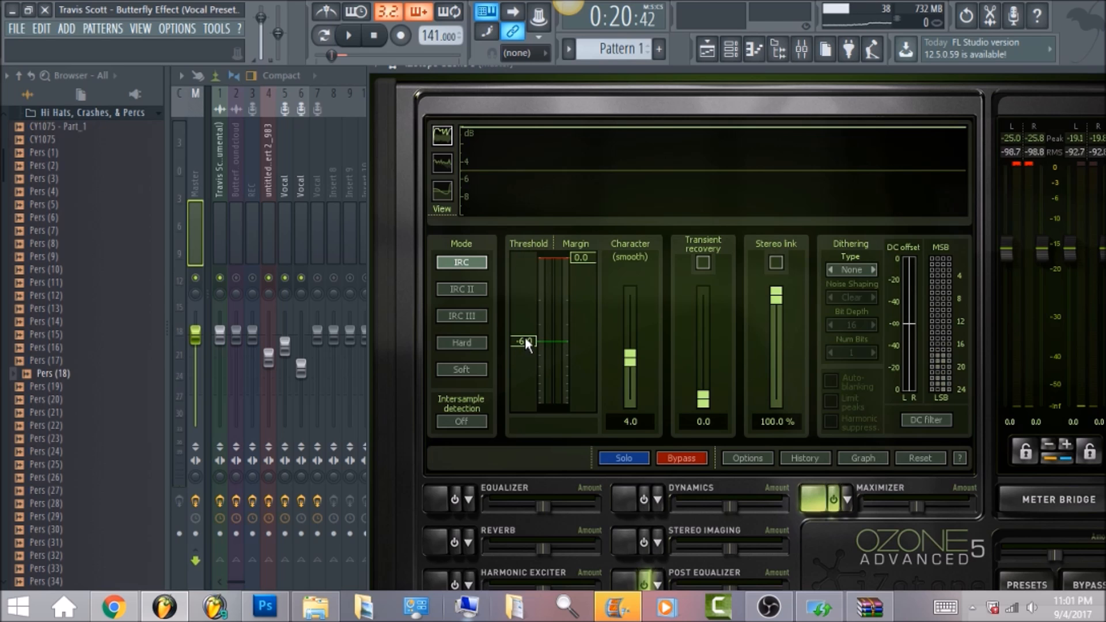
Step: Return to the Master track's effect chain and play a passage of the full mix with Maximus and Ozone active
left_click(192, 188)
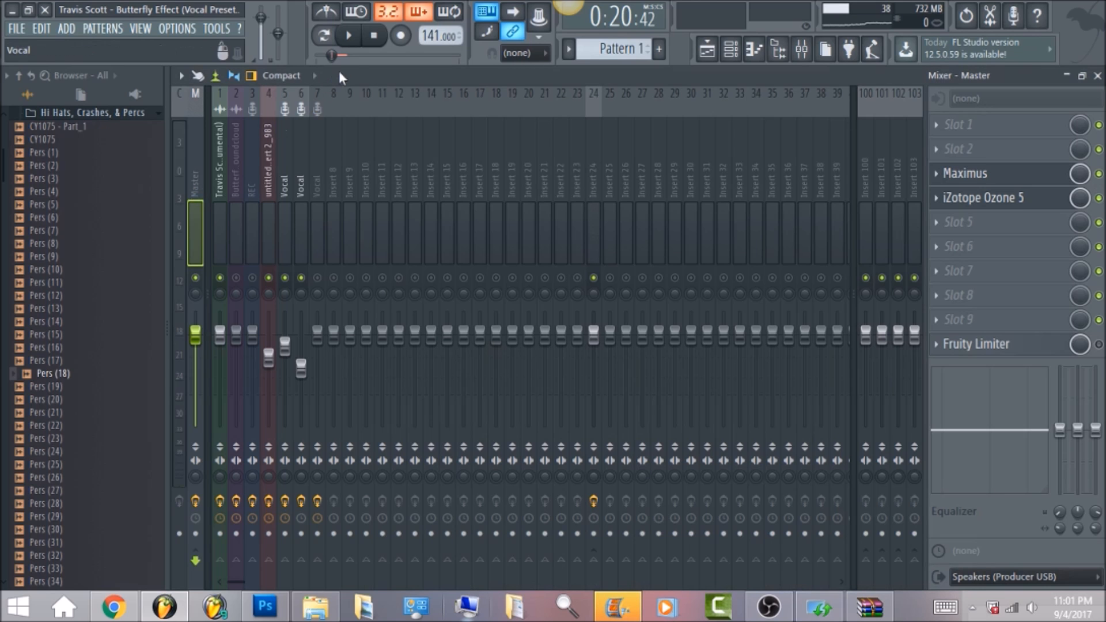
left_click(354, 36)
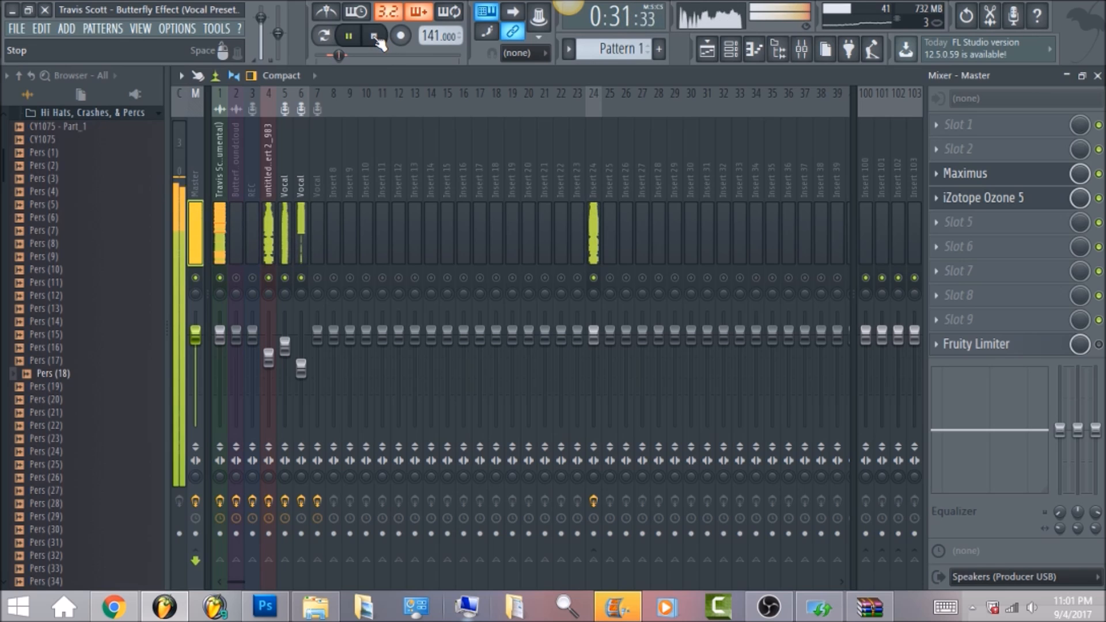
left_click(375, 36)
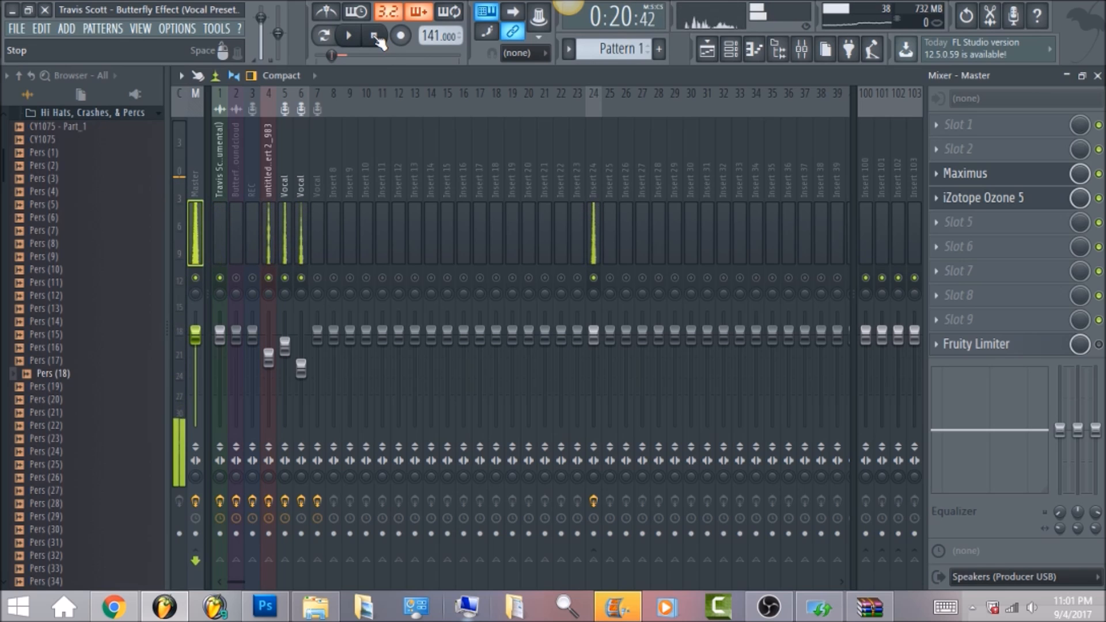